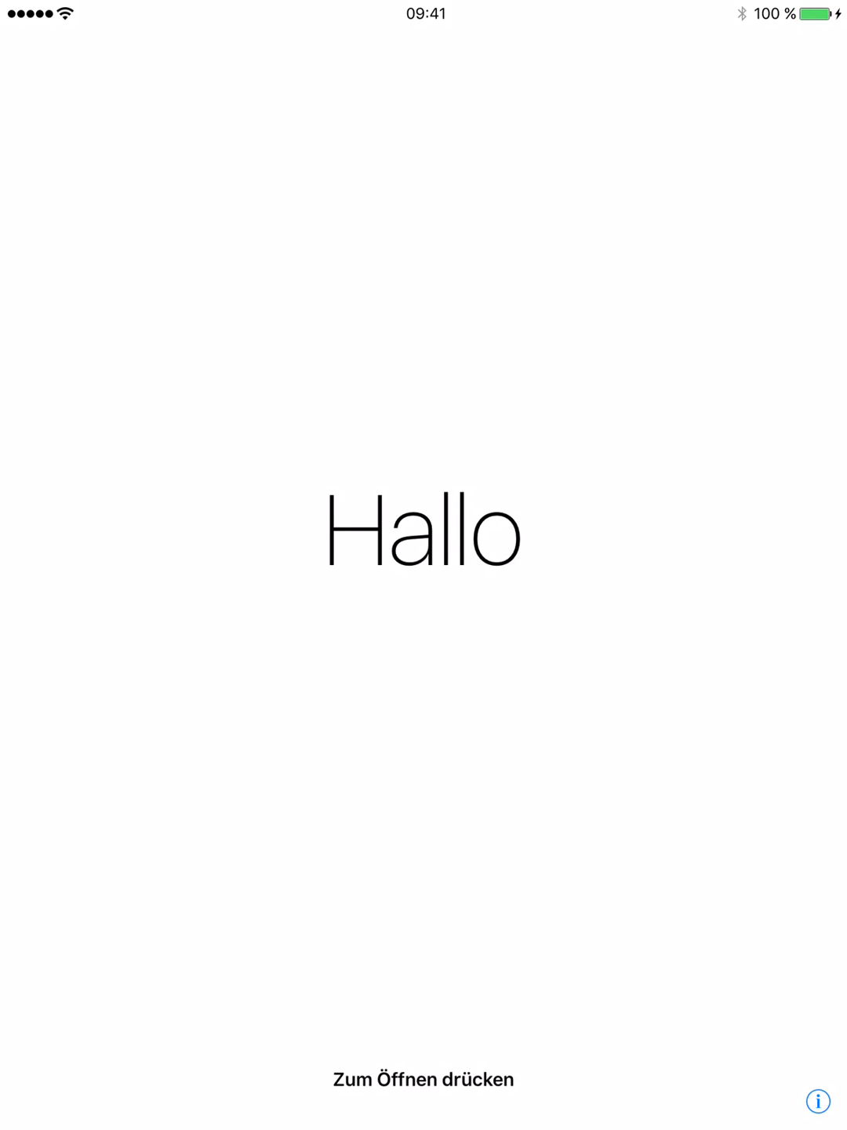
Leave the welcome screen, go back to the language list, and choose English.
click(424, 1079)
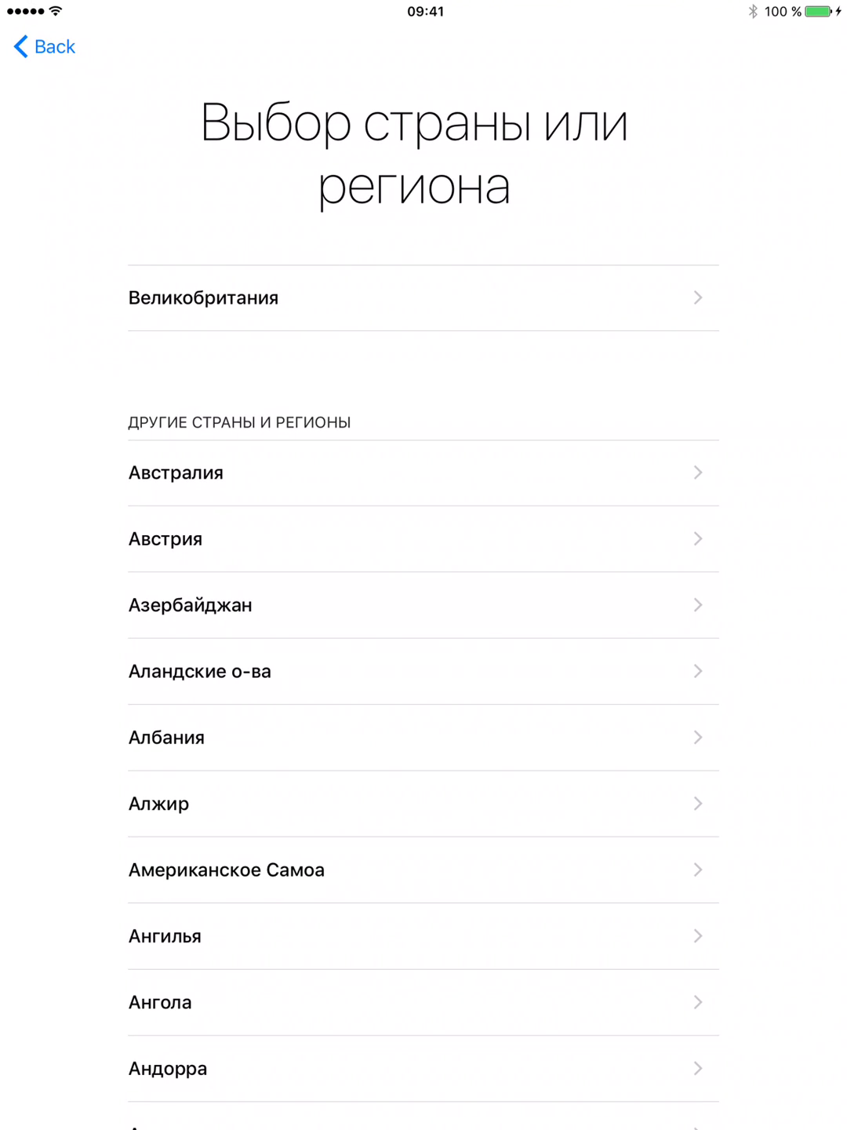
click(44, 47)
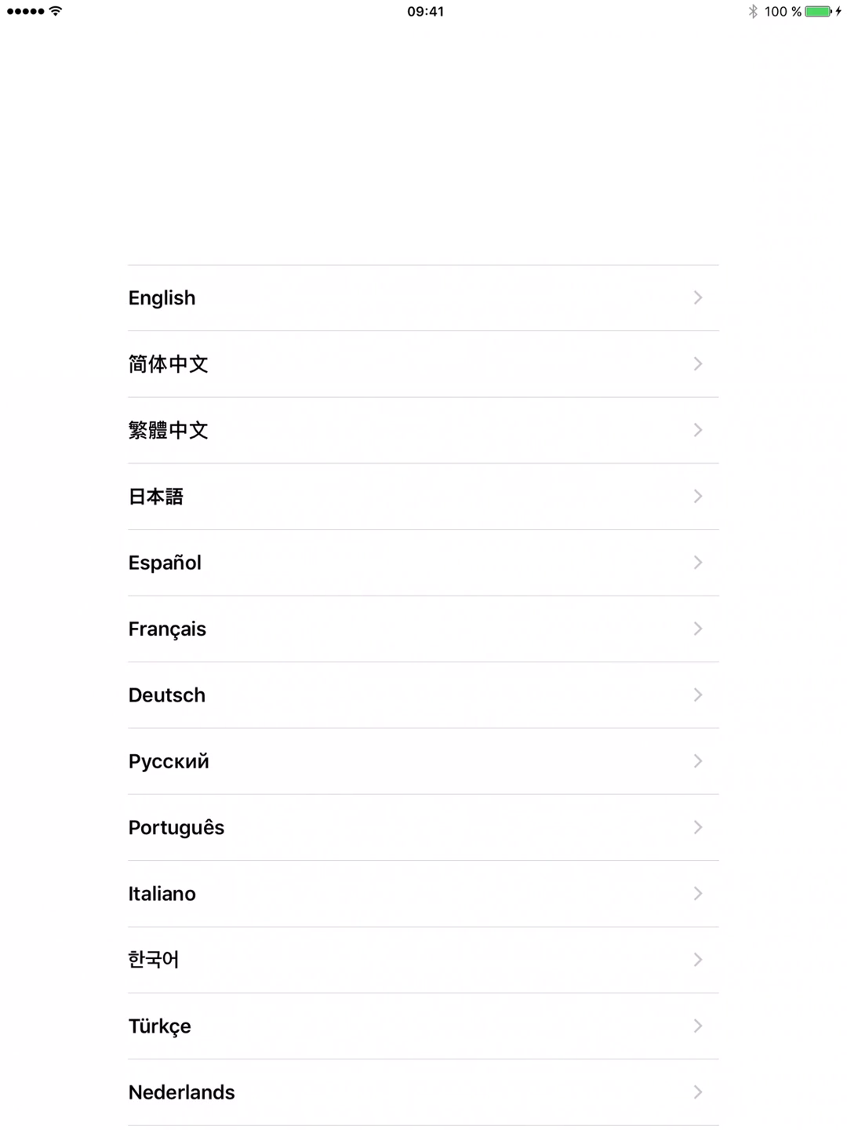
click(415, 297)
Choose United Kingdom as the region.
click(415, 298)
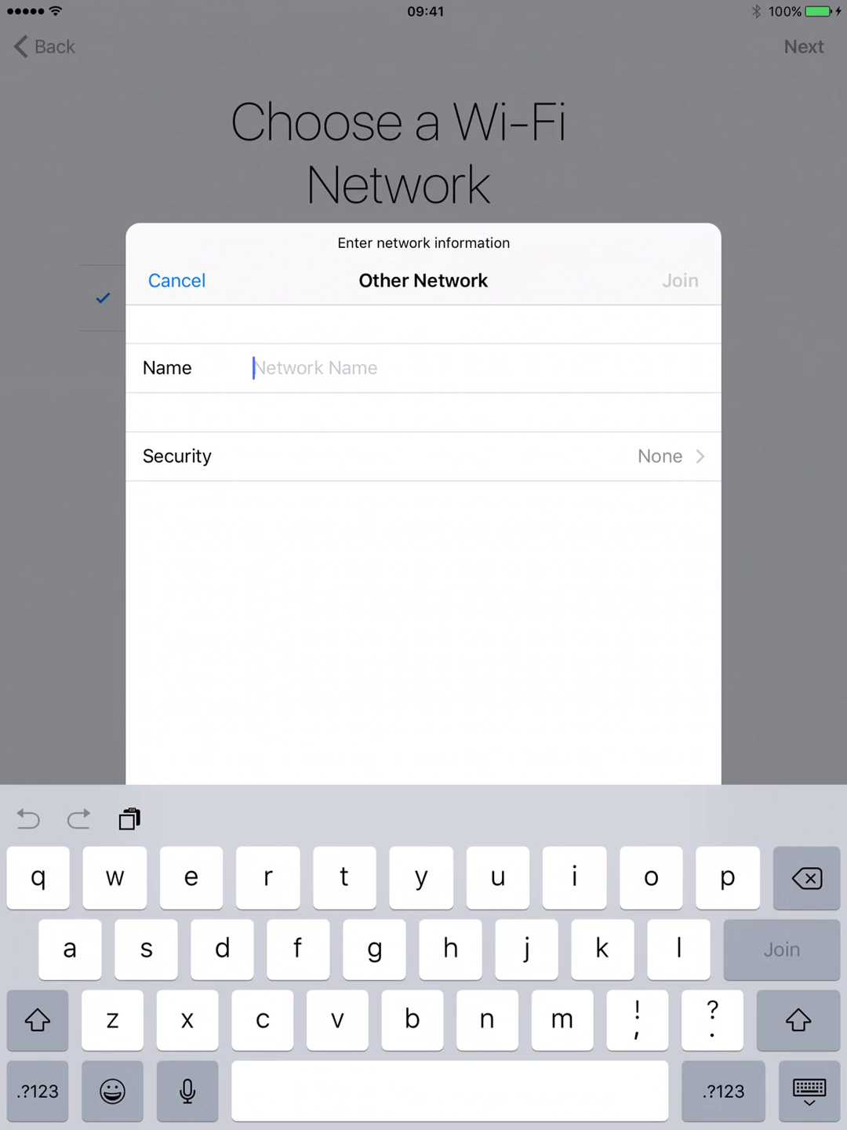
Bring up copy and paste options in the other-network Name field.
click(256, 368)
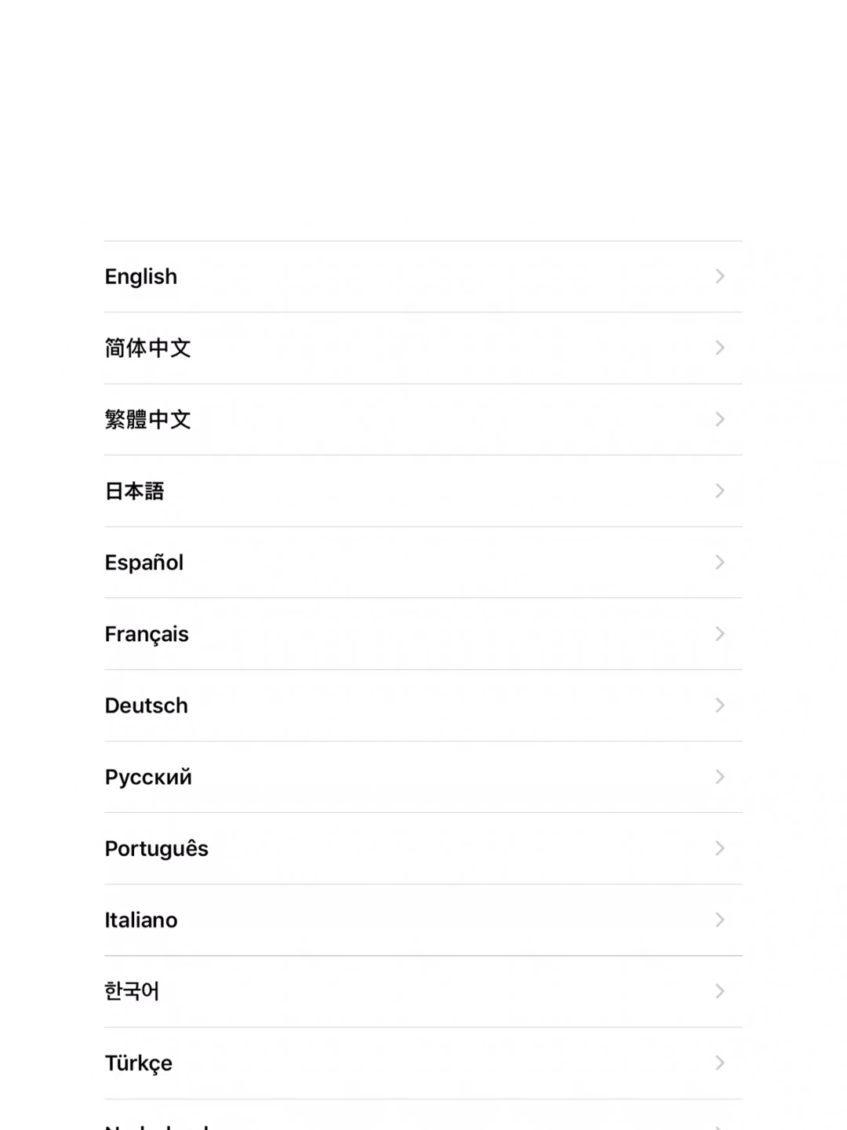
Choose United Kingdom as the region again after setup restarts.
click(415, 298)
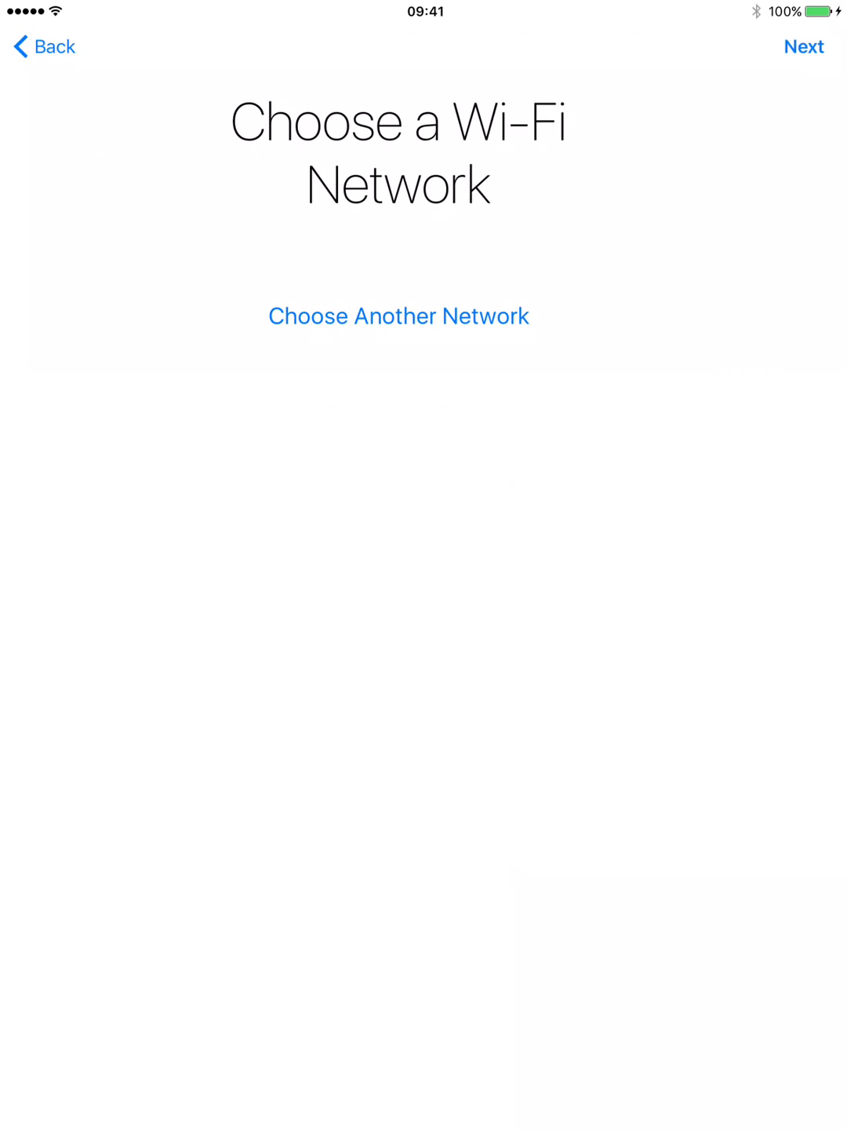